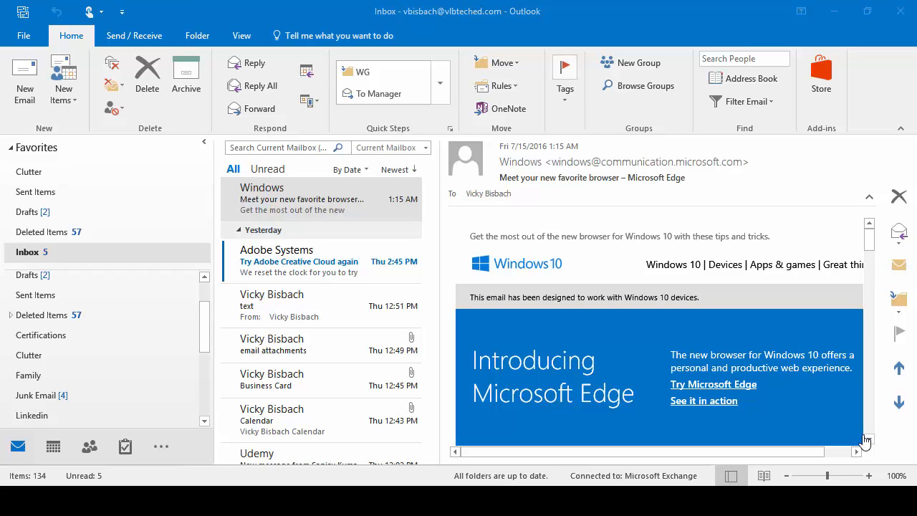
Step: Delete the Windows message from the inbox and open Junk E-mail Options from the Junk menu
{"action": "key", "text": "Delete"}
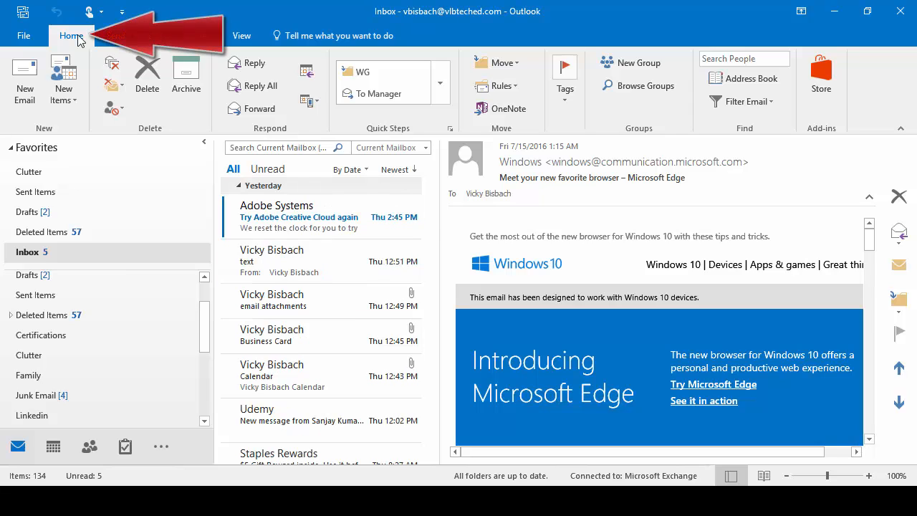
{"action": "left_click", "coordinate": [120, 113]}
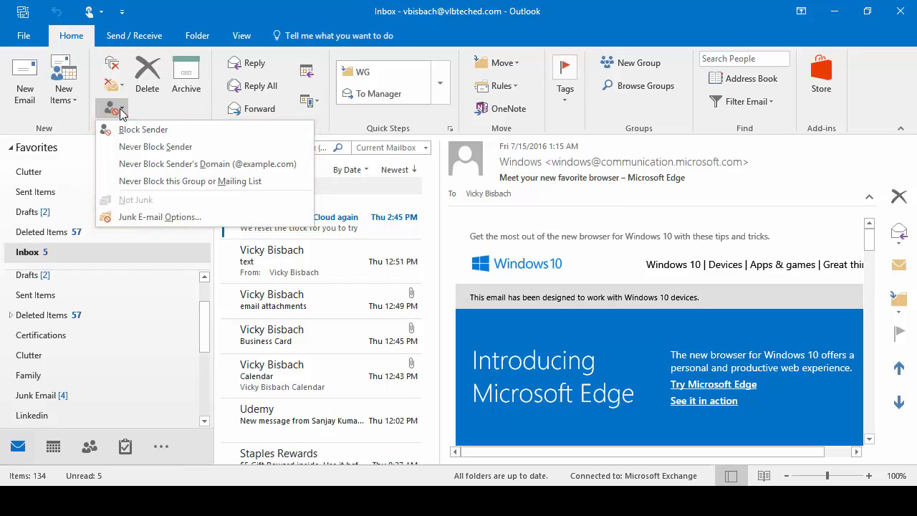
{"action": "left_click", "coordinate": [159, 217]}
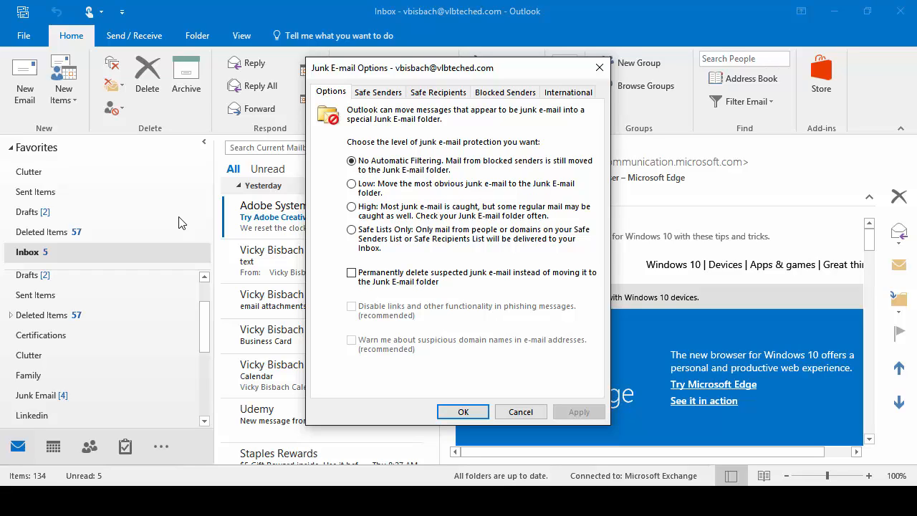
Step: Compare the High, Safe Lists Only and No Automatic Filtering levels, then set junk protection to Low
{"action": "left_click", "coordinate": [351, 185]}
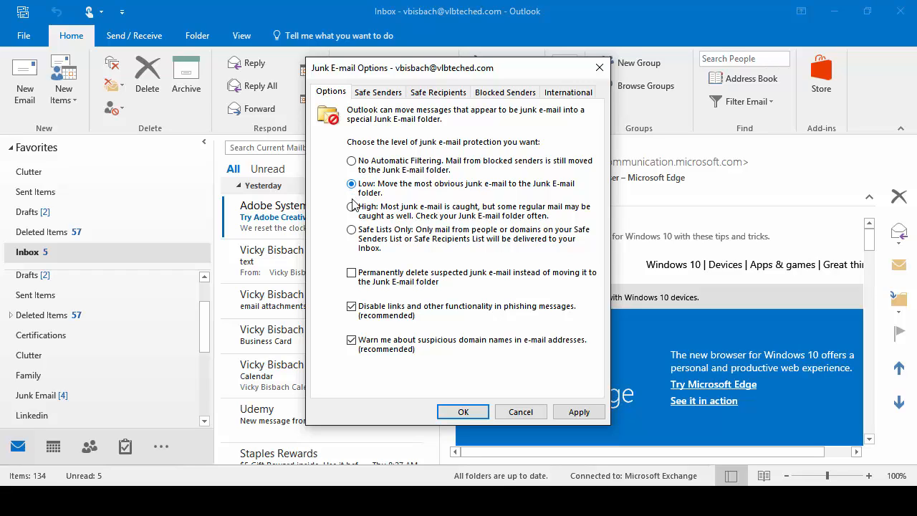
{"action": "left_click", "coordinate": [352, 207]}
{"action": "left_click", "coordinate": [351, 230]}
{"action": "left_click", "coordinate": [352, 185]}
{"action": "left_click", "coordinate": [353, 162]}
{"action": "left_click", "coordinate": [352, 185]}
Step: On the Safe Senders tab, add the user's personal Yahoo e-mail address as a fifth safe sender
{"action": "left_click", "coordinate": [377, 97]}
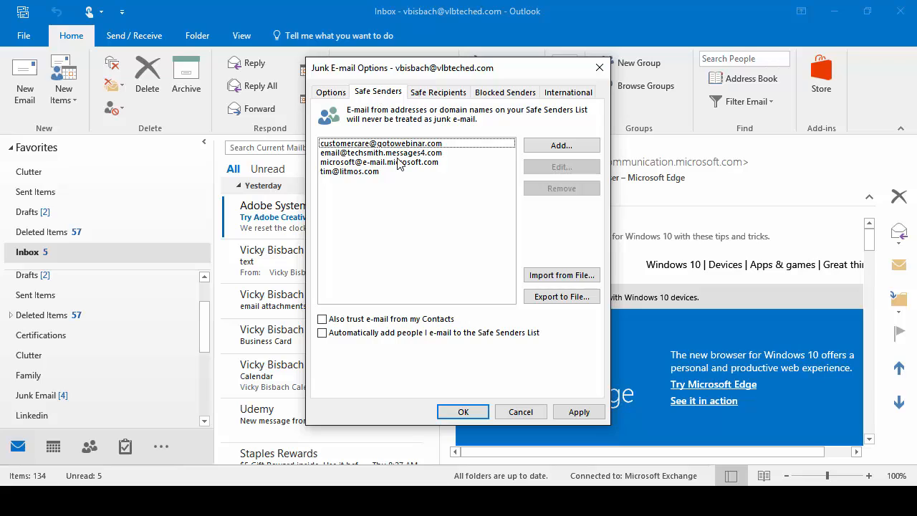
{"action": "left_click", "coordinate": [553, 147]}
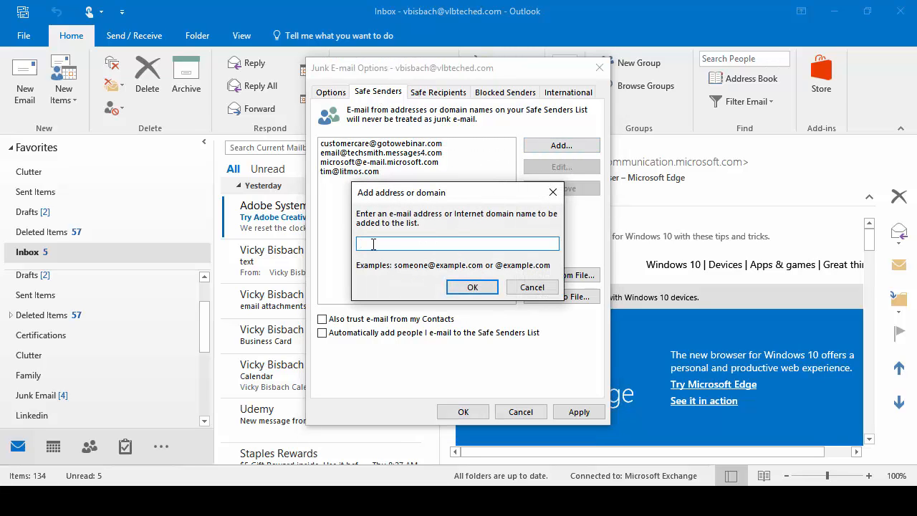
{"action": "left_click", "coordinate": [451, 288]}
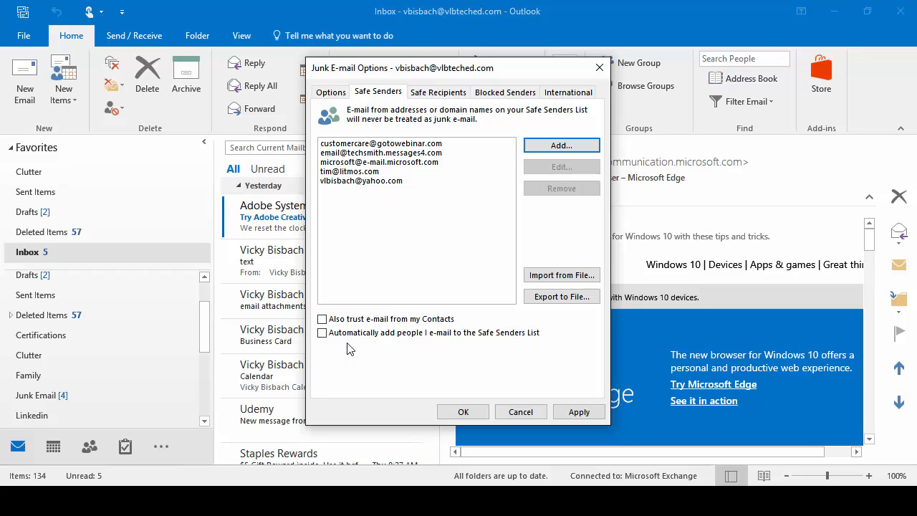
{"action": "left_click", "coordinate": [431, 176]}
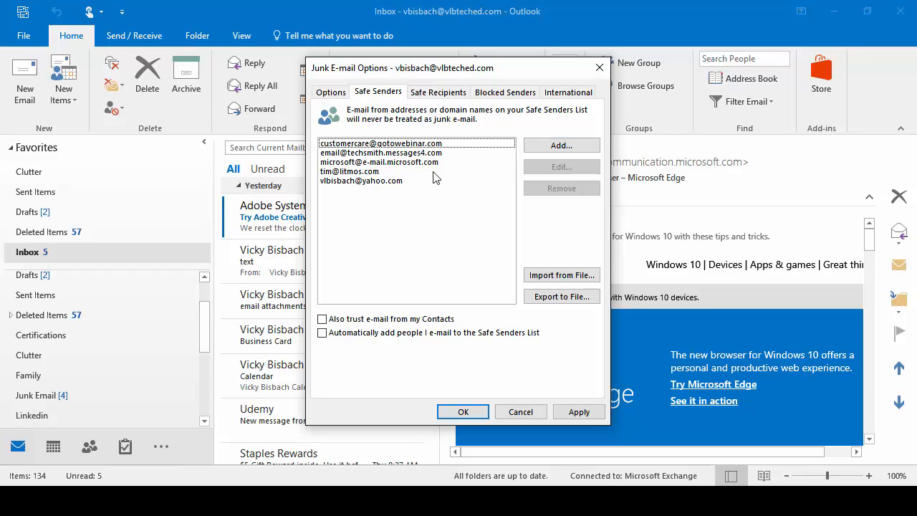
Step: Check the empty Safe Recipients list, cancelling its Add dialog, then view the empty Blocked Senders list
{"action": "left_click", "coordinate": [450, 99]}
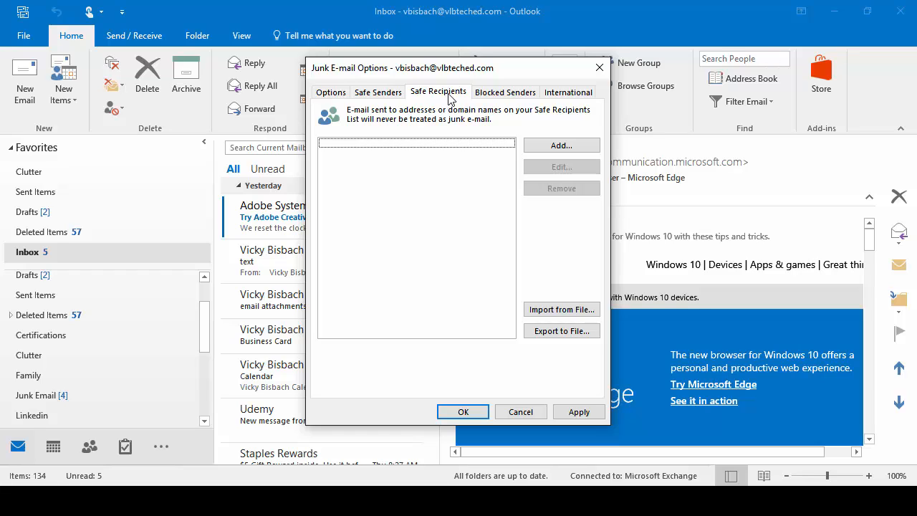
{"action": "left_click", "coordinate": [553, 149]}
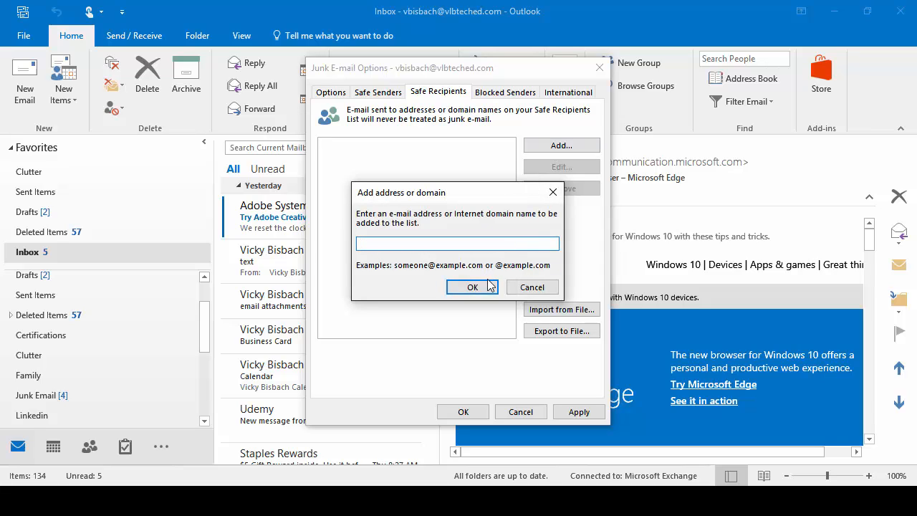
{"action": "left_click", "coordinate": [531, 287]}
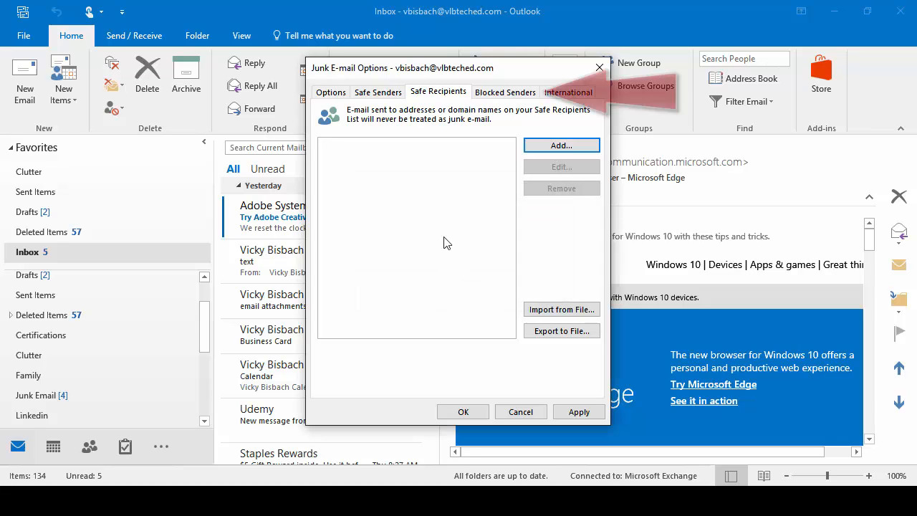
{"action": "left_click", "coordinate": [510, 98]}
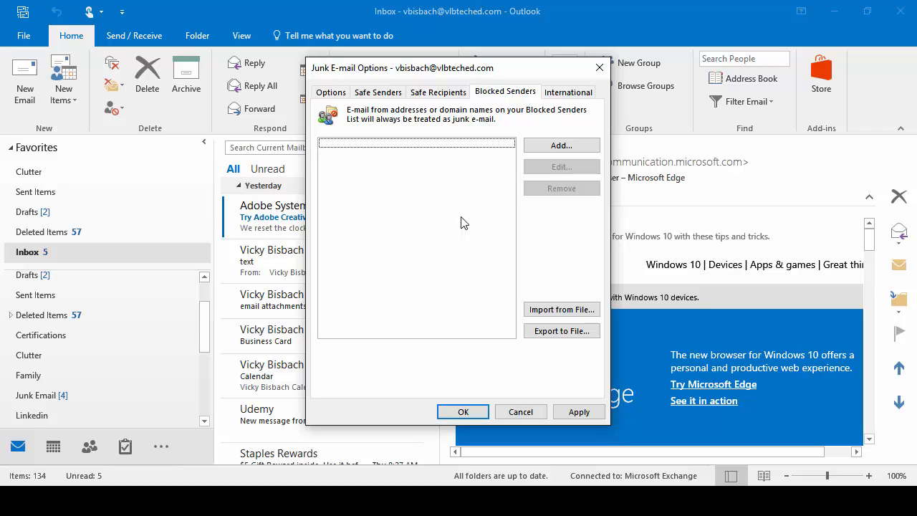
Step: Cancel an Add on Blocked Senders, then apply and save the junk settings with OK
{"action": "left_click", "coordinate": [558, 147]}
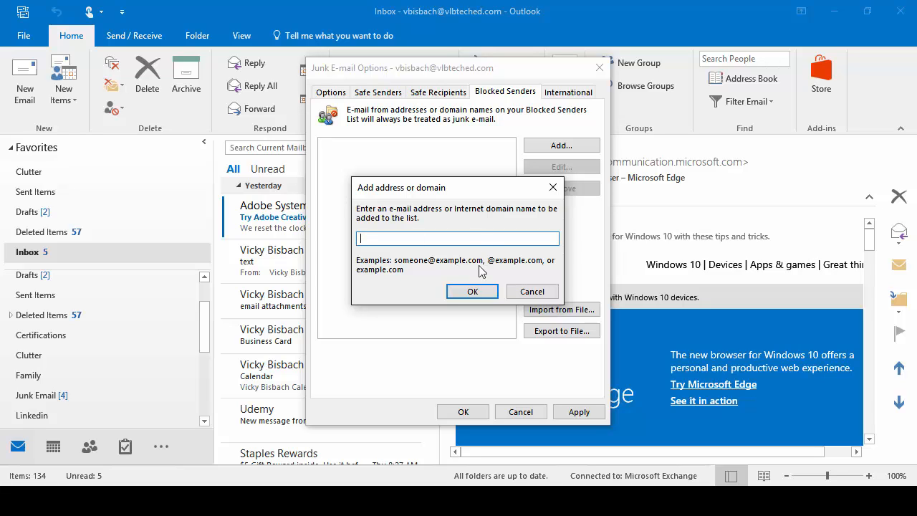
{"action": "left_click", "coordinate": [531, 292]}
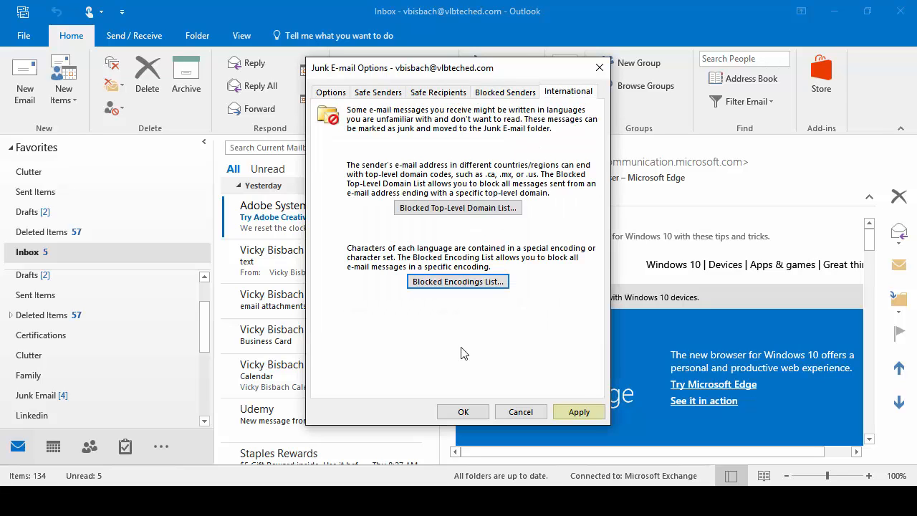
{"action": "left_click", "coordinate": [576, 413]}
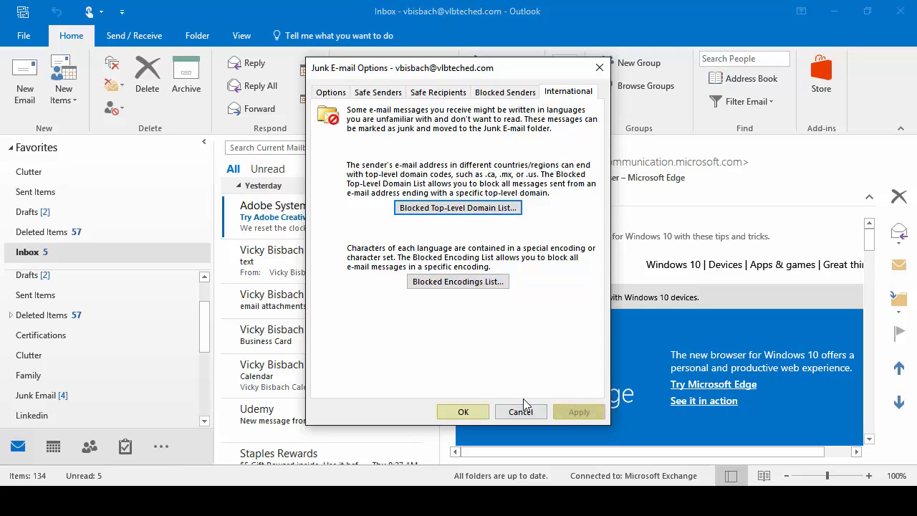
{"action": "left_click", "coordinate": [455, 409]}
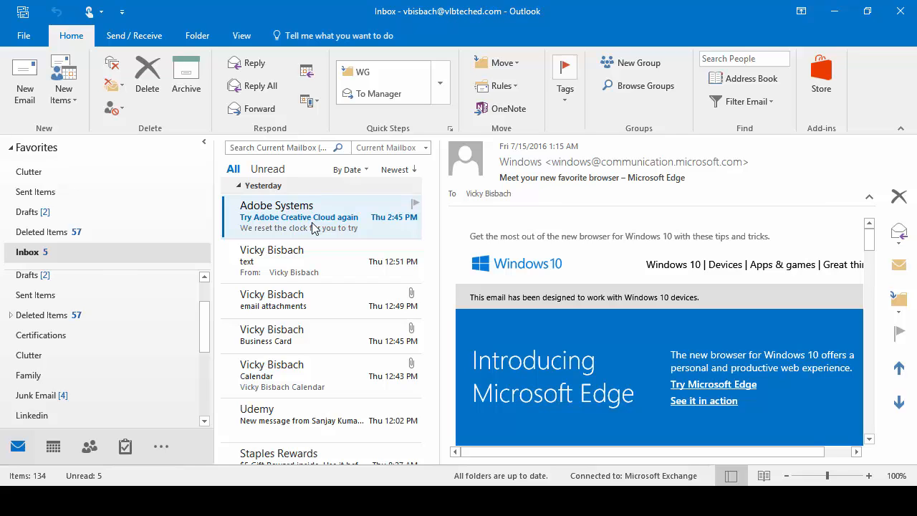
Step: Mark the Teachable message in Junk Email as Not Junk, keeping its sender always trusted
{"action": "left_click", "coordinate": [34, 398]}
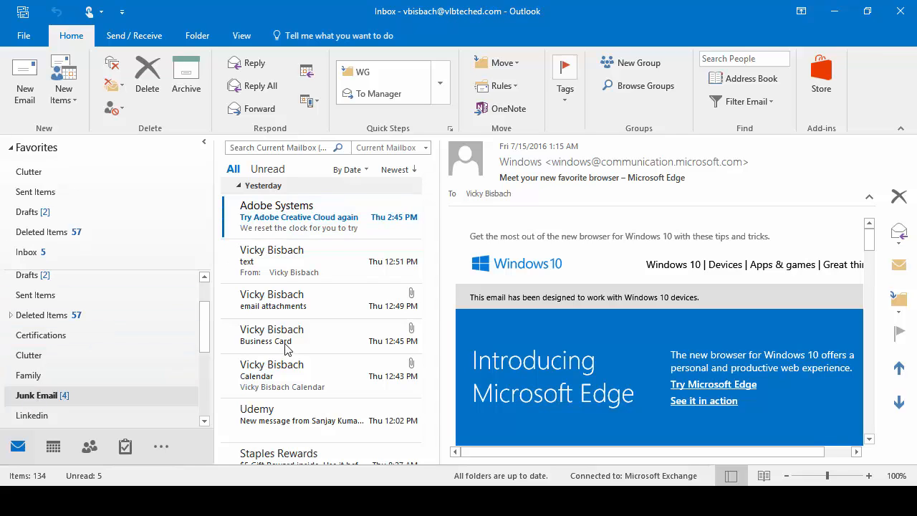
{"action": "left_click", "coordinate": [300, 250]}
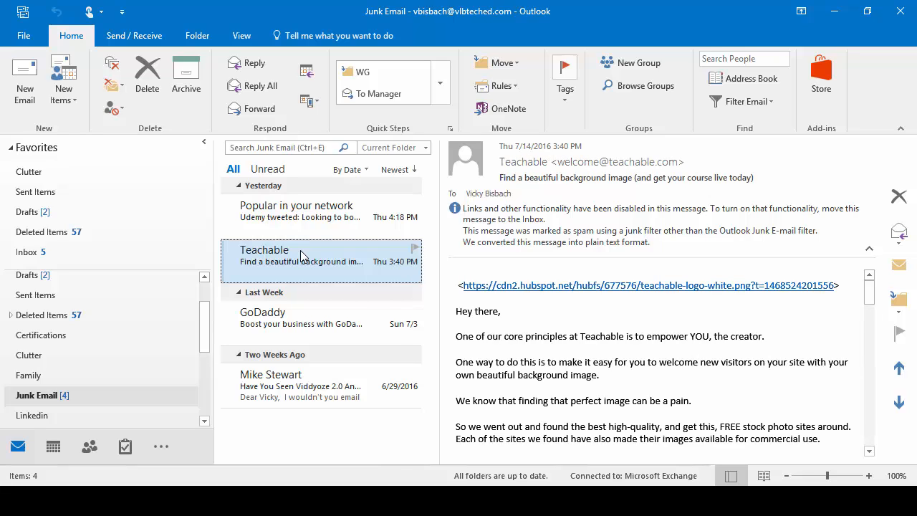
{"action": "right_click", "coordinate": [300, 250]}
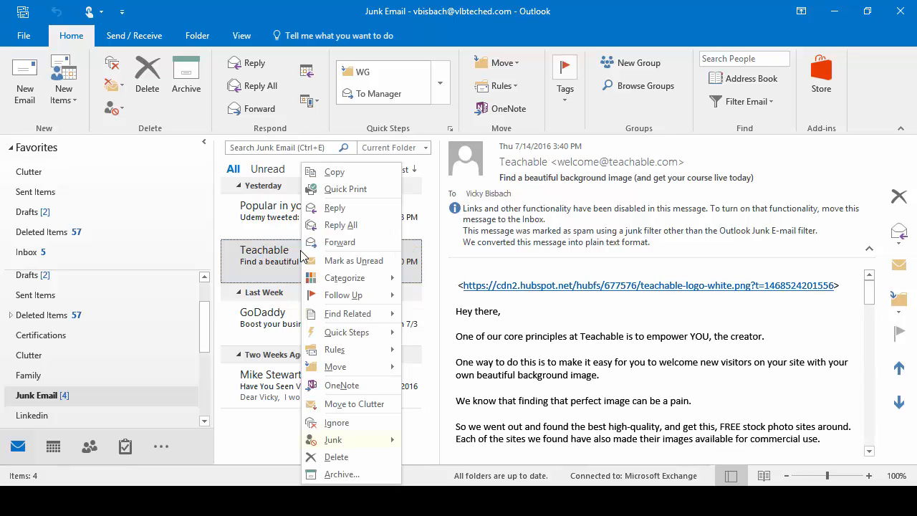
{"action": "mouse_move", "coordinate": [332, 441]}
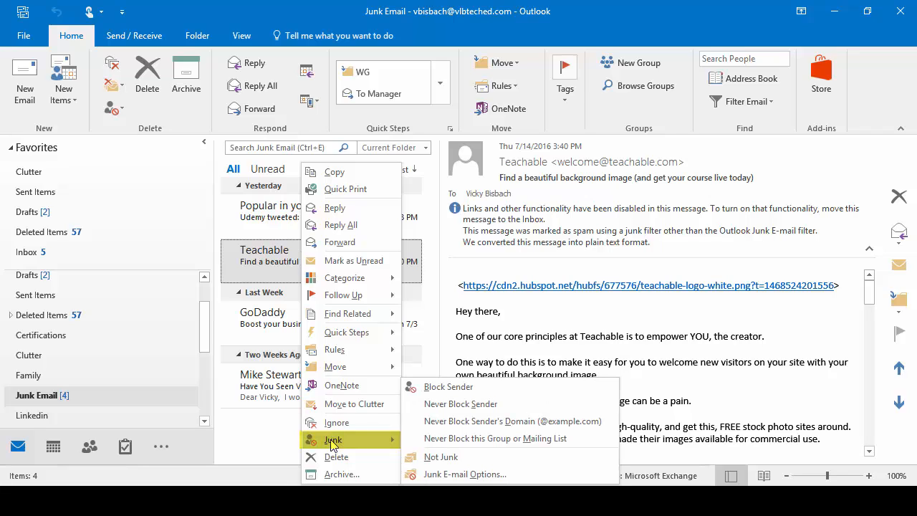
{"action": "left_click", "coordinate": [464, 457]}
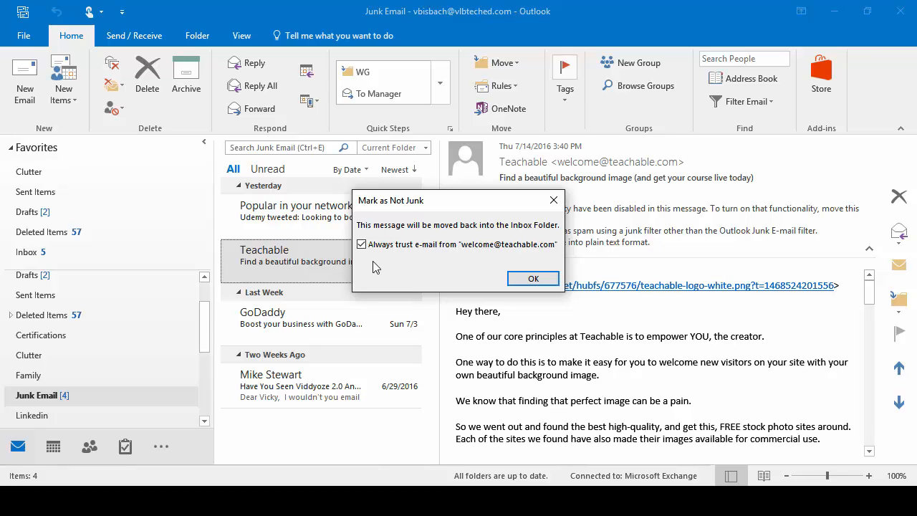
{"action": "left_click", "coordinate": [530, 278]}
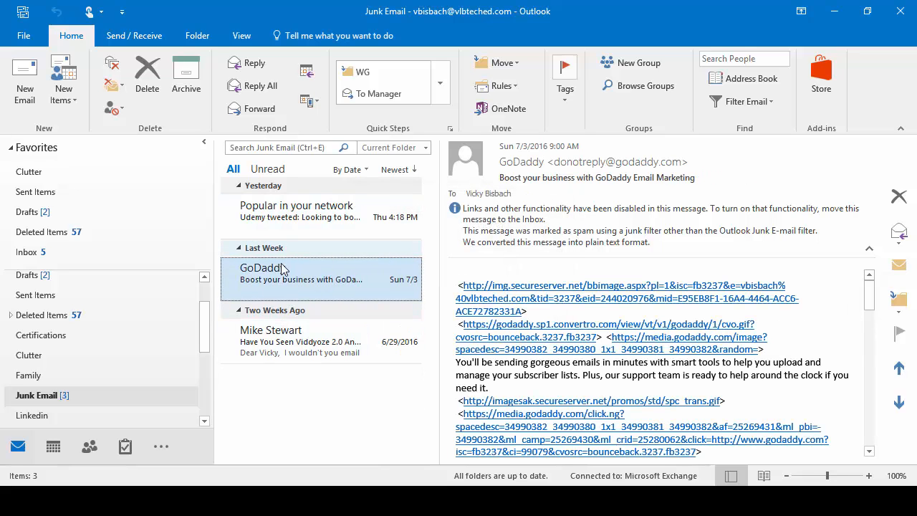
Step: Block the sender of the Inbox's Staples message, confirm, and open the Junk Email folder
{"action": "left_click", "coordinate": [63, 258]}
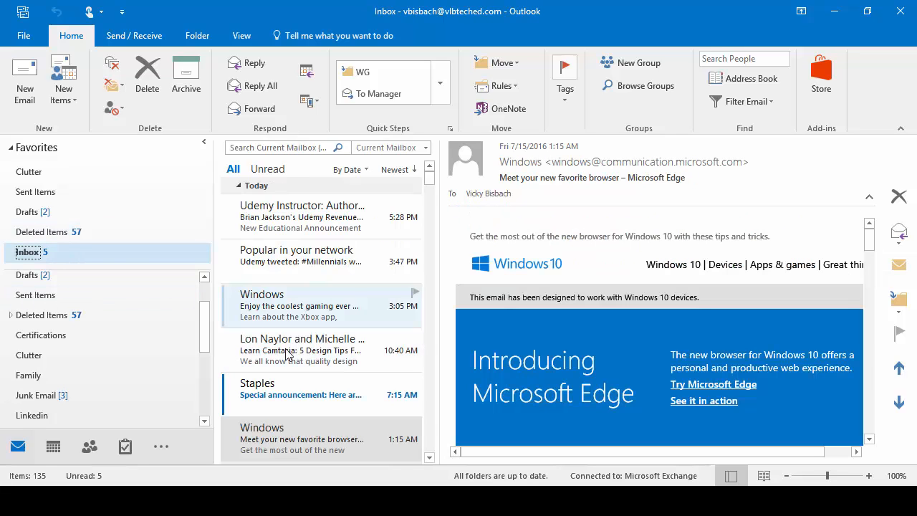
{"action": "left_click", "coordinate": [304, 402]}
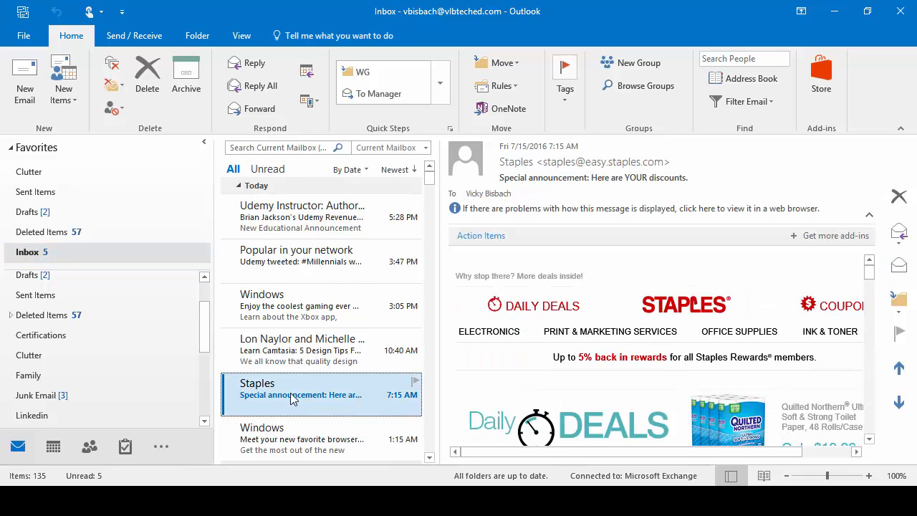
{"action": "right_click", "coordinate": [292, 398]}
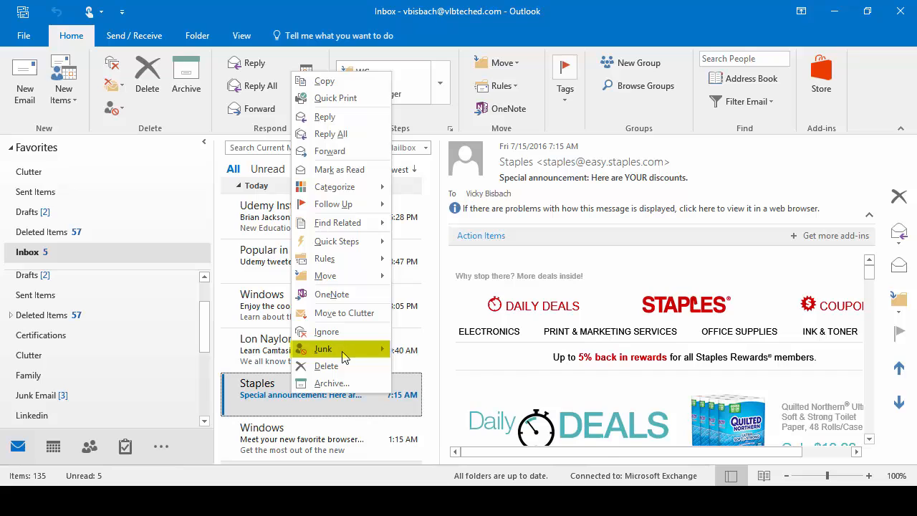
{"action": "mouse_move", "coordinate": [344, 357]}
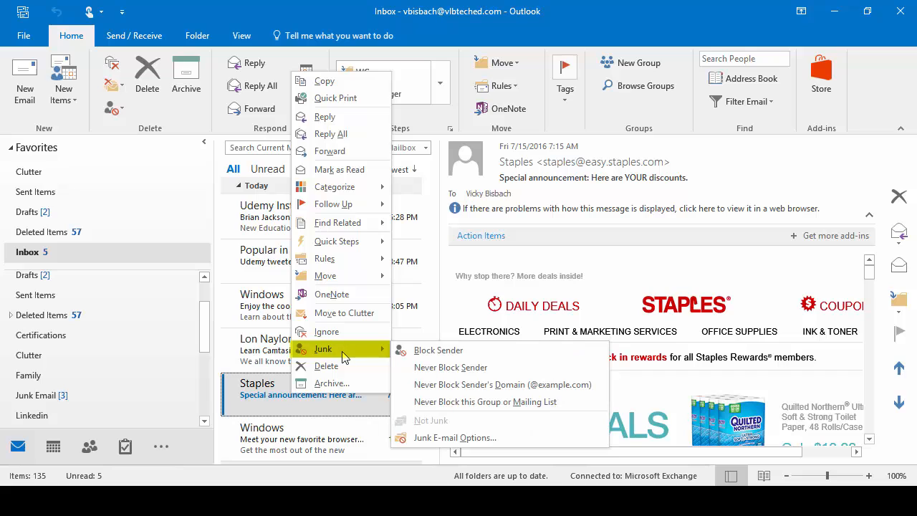
{"action": "left_click", "coordinate": [451, 351]}
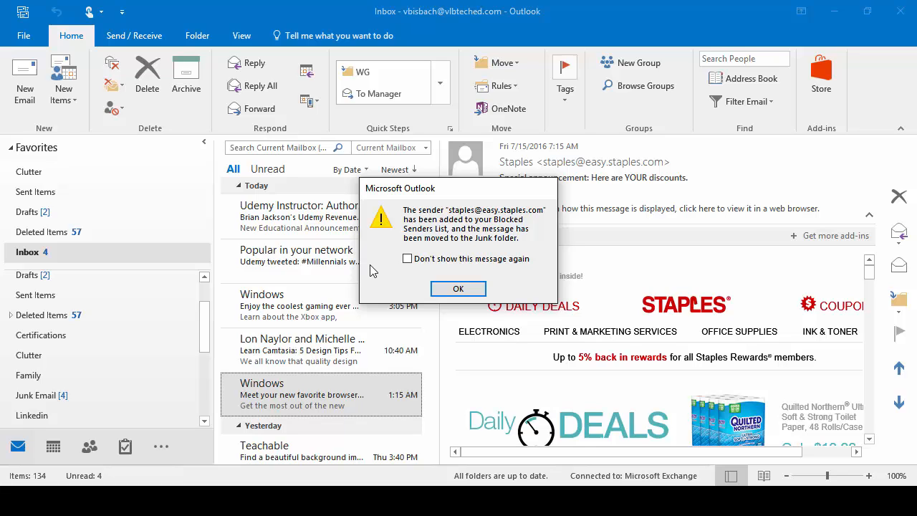
{"action": "left_click", "coordinate": [469, 289]}
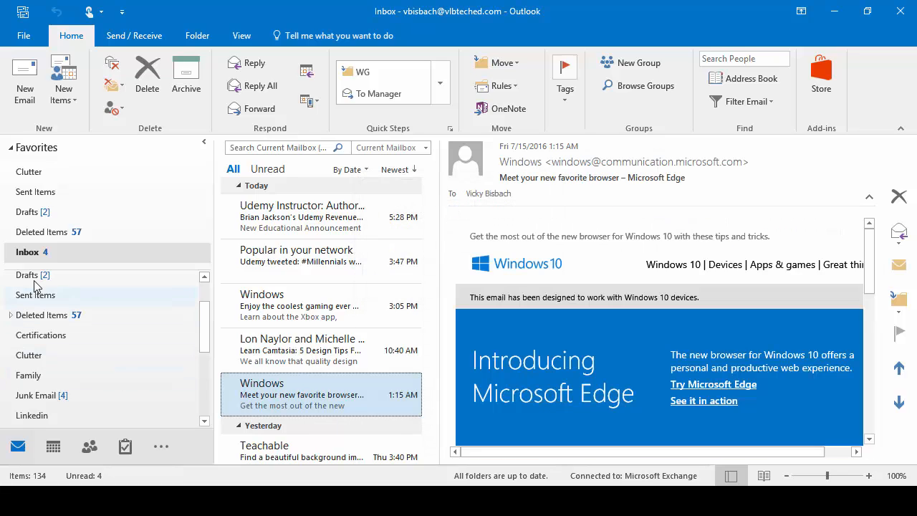
{"action": "left_click", "coordinate": [56, 394]}
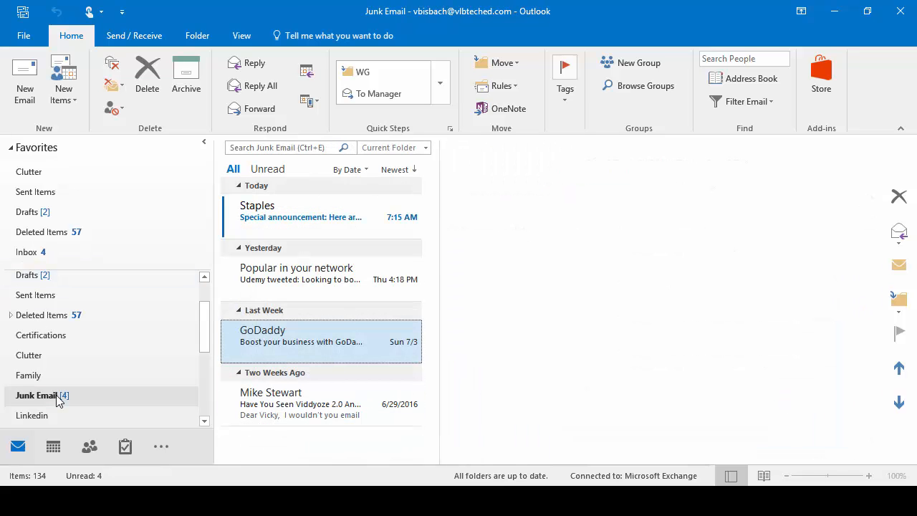
Step: View the blocked Staples discount message in Junk Email and open the ribbon's Junk dropdown
{"action": "left_click", "coordinate": [365, 218]}
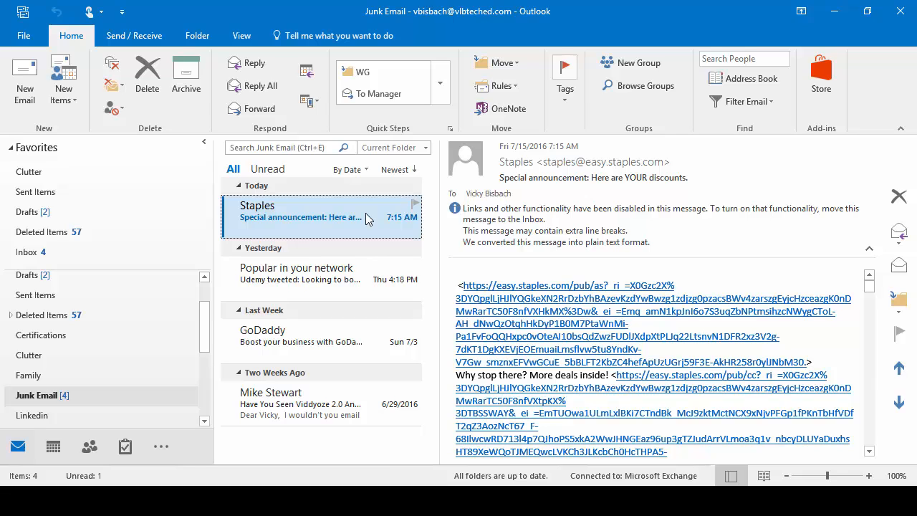
{"action": "left_click", "coordinate": [43, 397]}
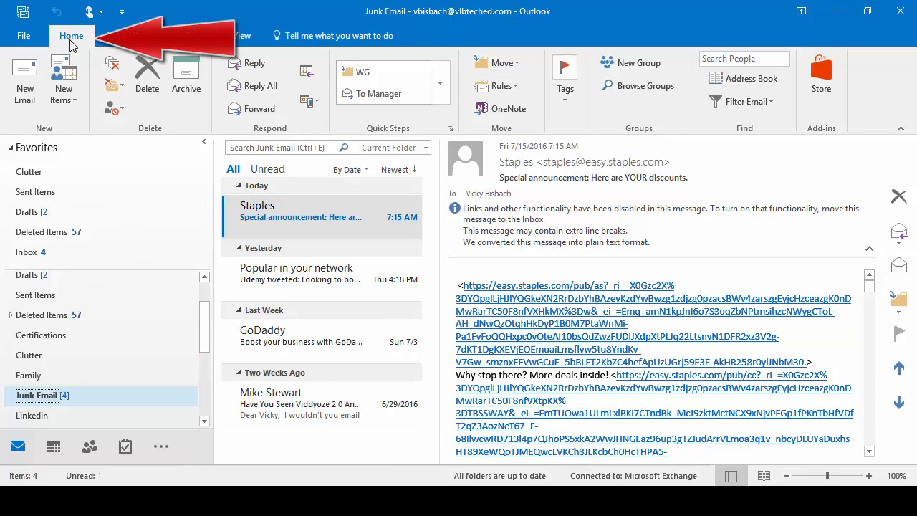
{"action": "left_click", "coordinate": [111, 111]}
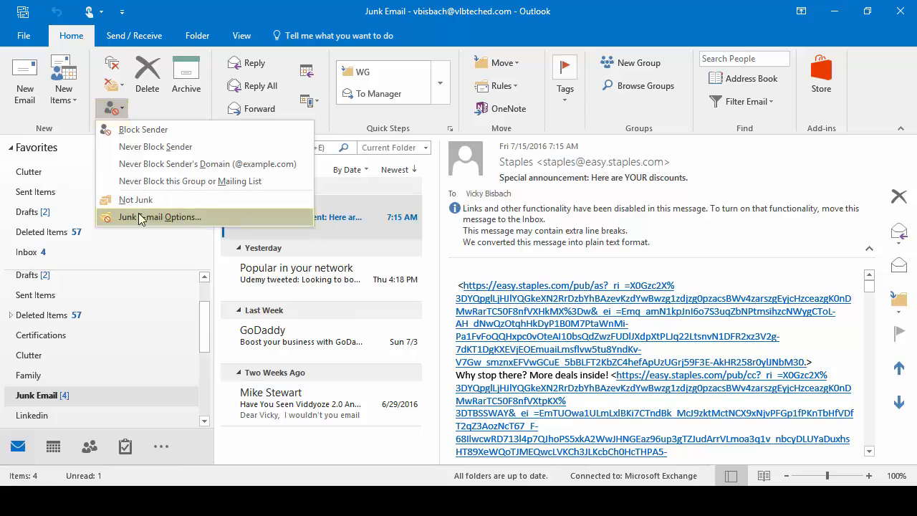